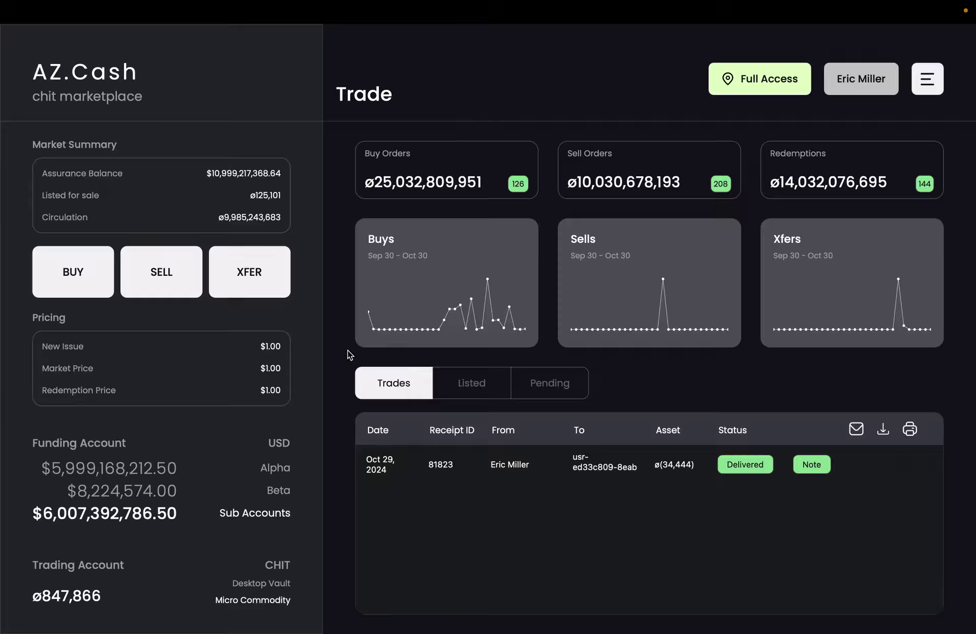
# Review the listed orders and the pending orders on the Trade dashboard
pyautogui.click(468, 385)
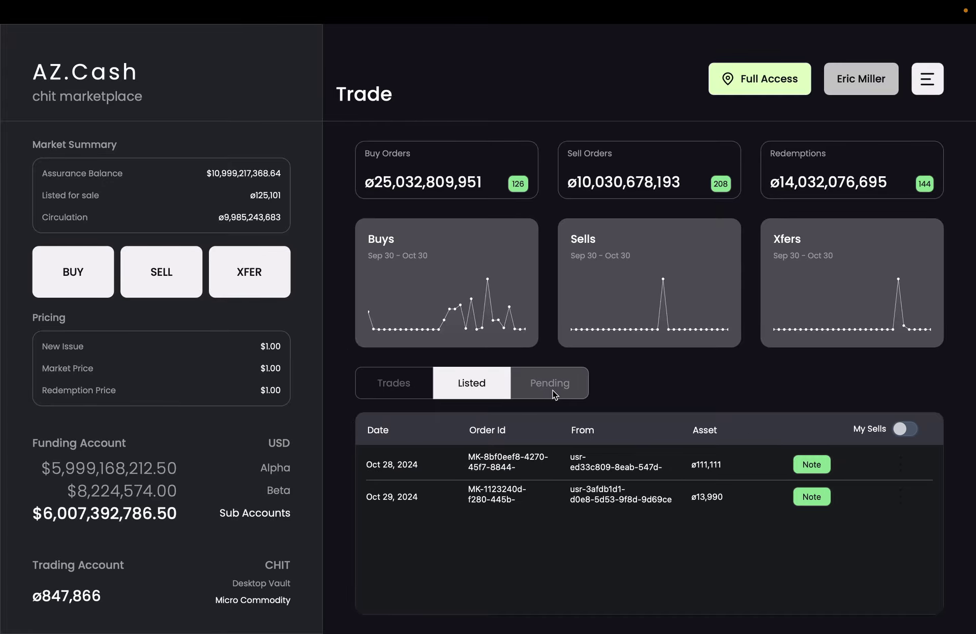
pyautogui.click(554, 394)
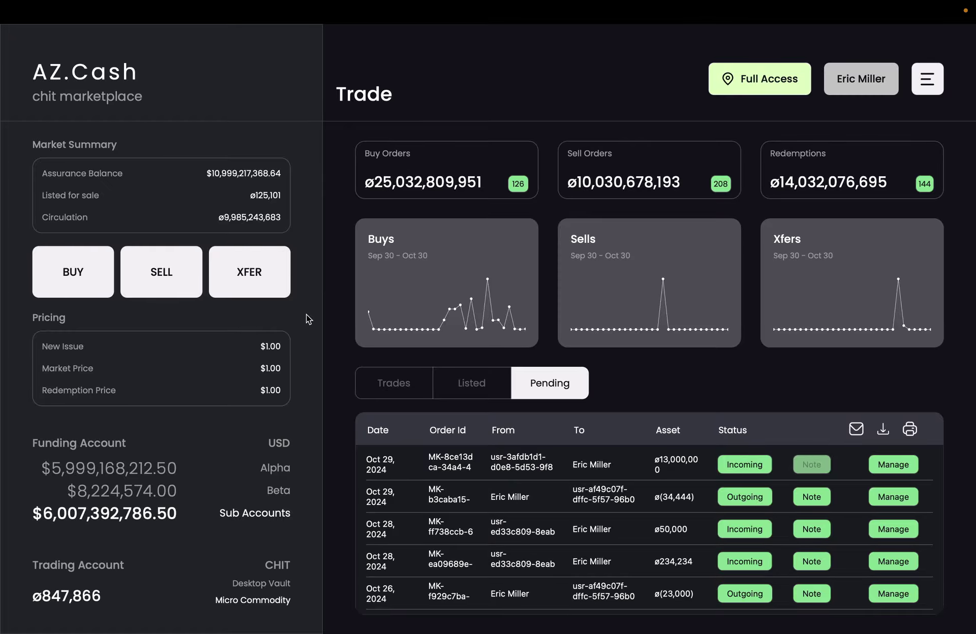
# Start a cash pickup order on the Funding Dashboard for 300,000 USD with HSBC as the linked account
pyautogui.click(925, 86)
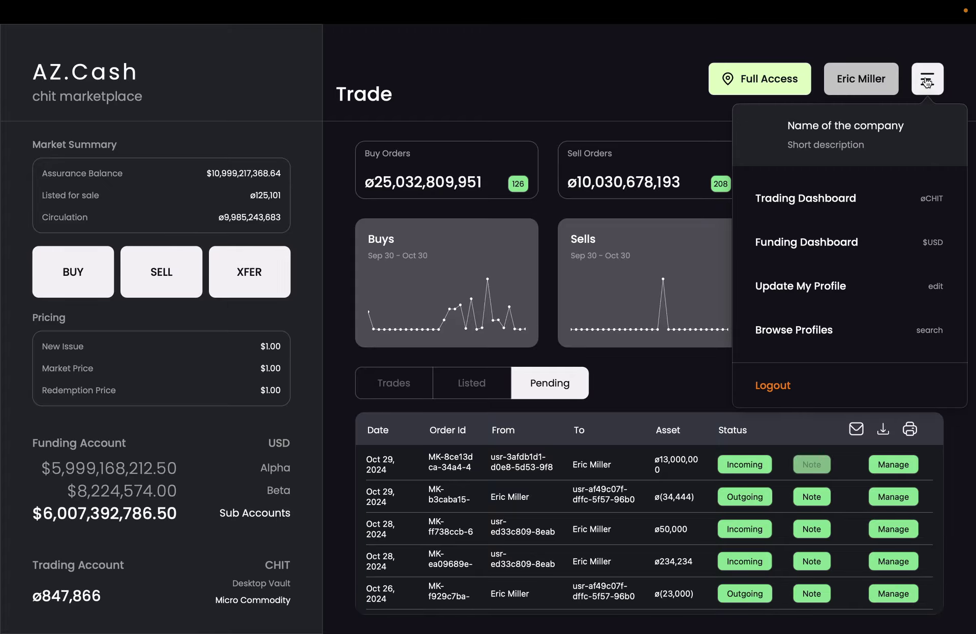
pyautogui.click(847, 240)
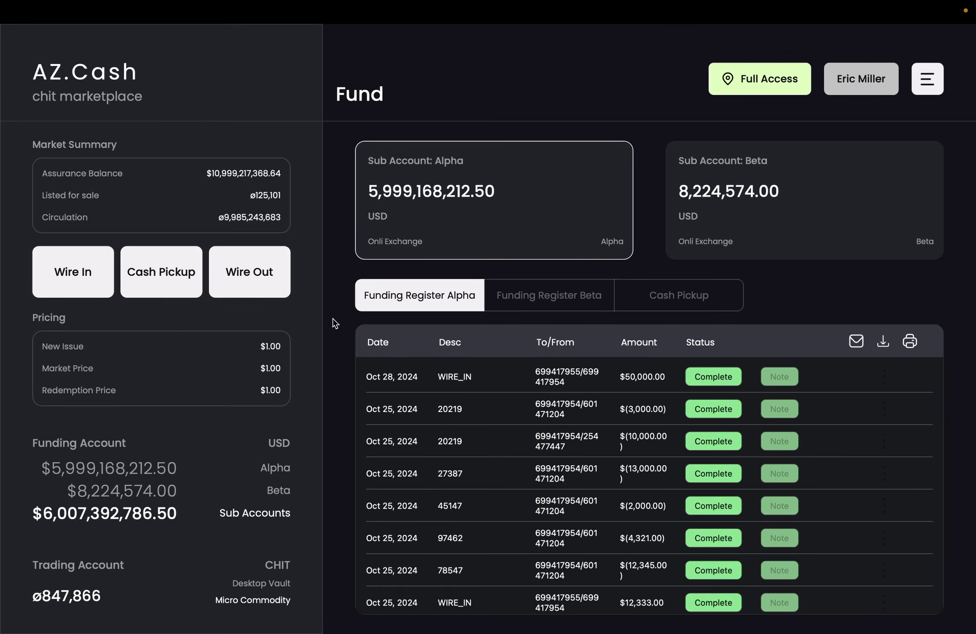
pyautogui.click(159, 278)
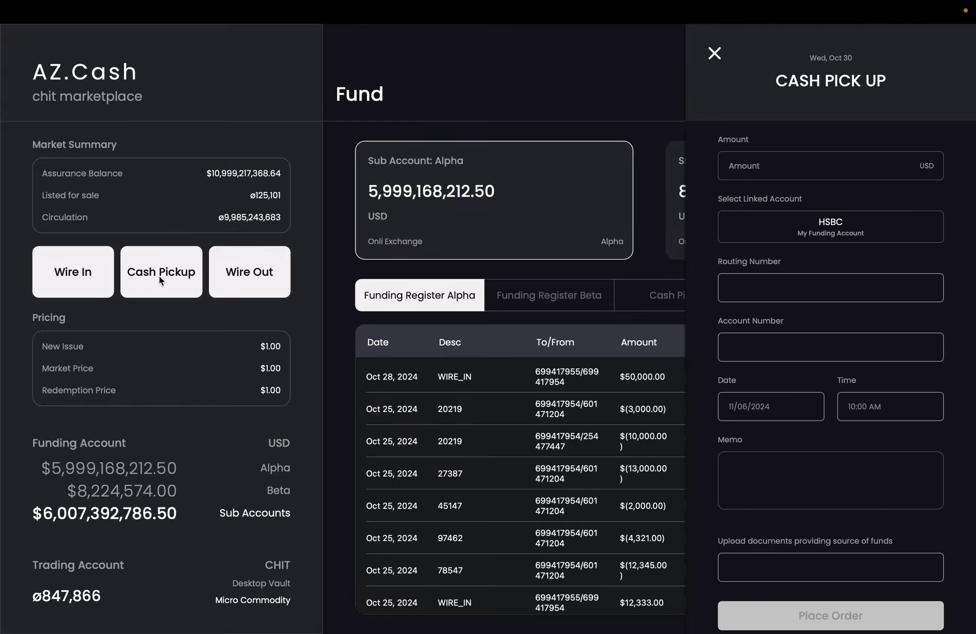
pyautogui.click(766, 170)
pyautogui.write('300000')
pyautogui.click(788, 227)
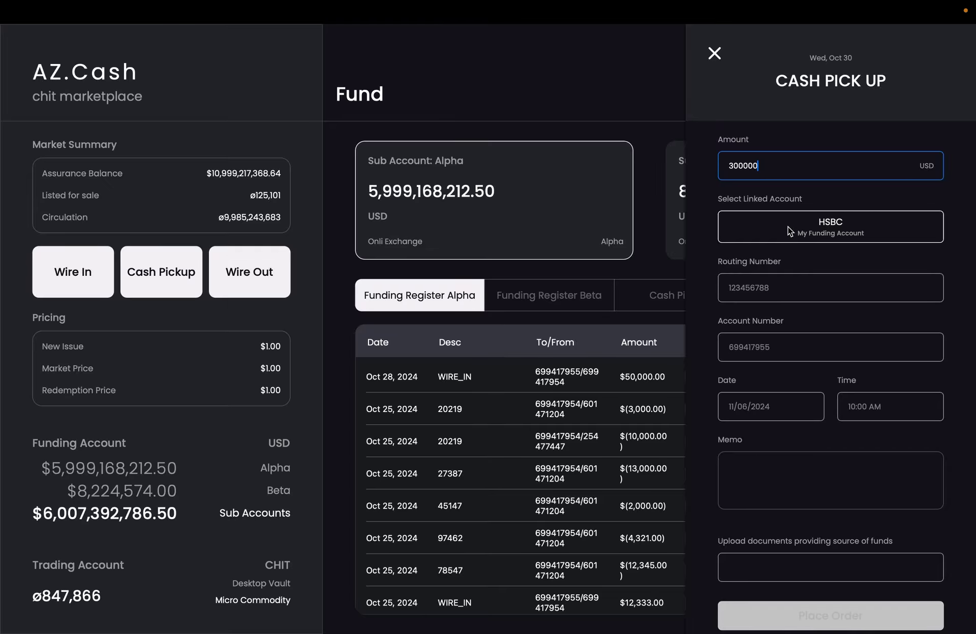
# Search the computer for "seed" and upload SeedToSaleReport copy 2.pdf as the source-of-funds document
pyautogui.click(802, 486)
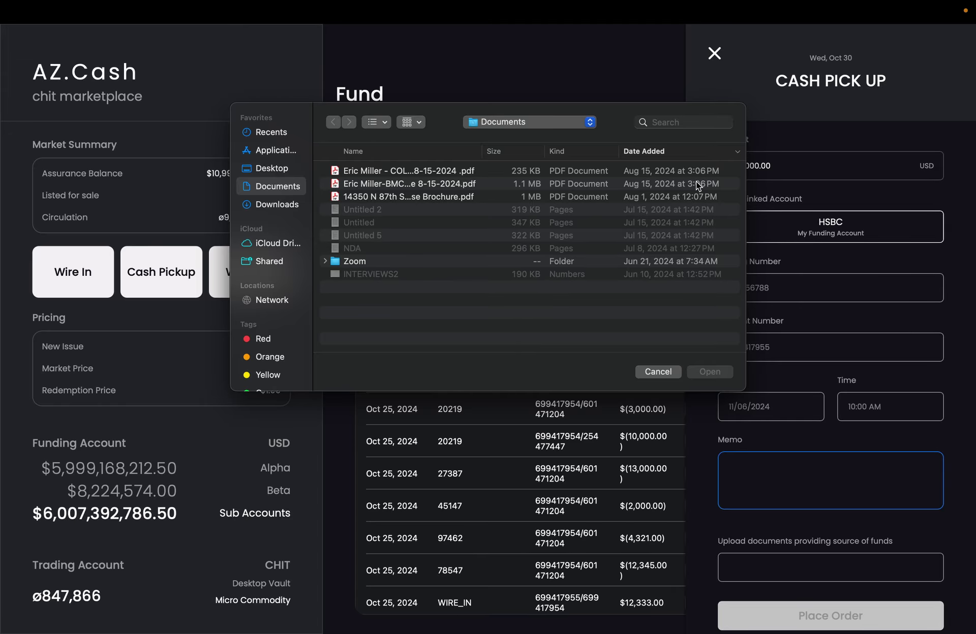
pyautogui.click(695, 127)
pyautogui.write('seed')
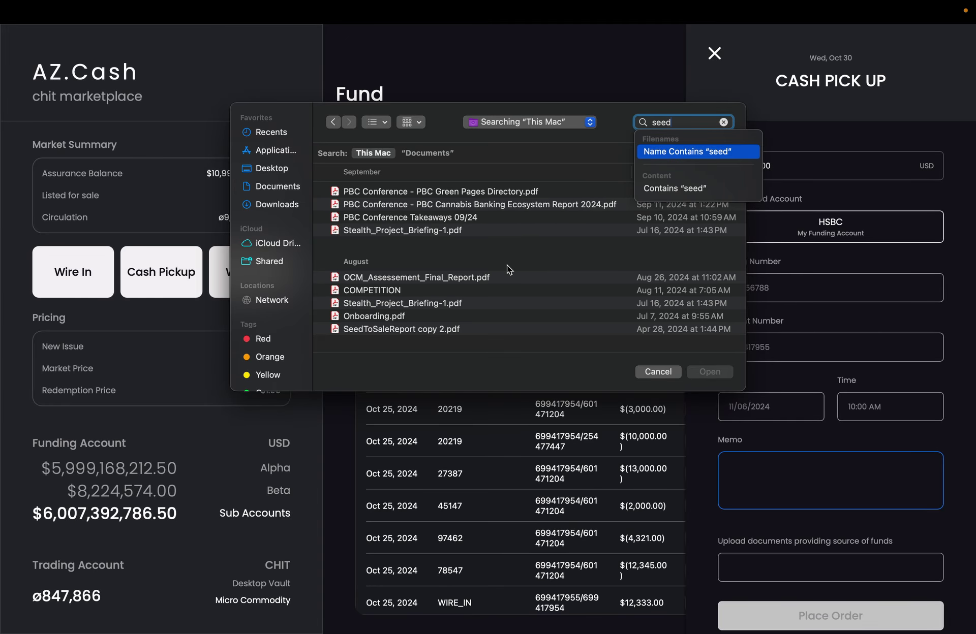
pyautogui.scroll(-3, 492, 268)
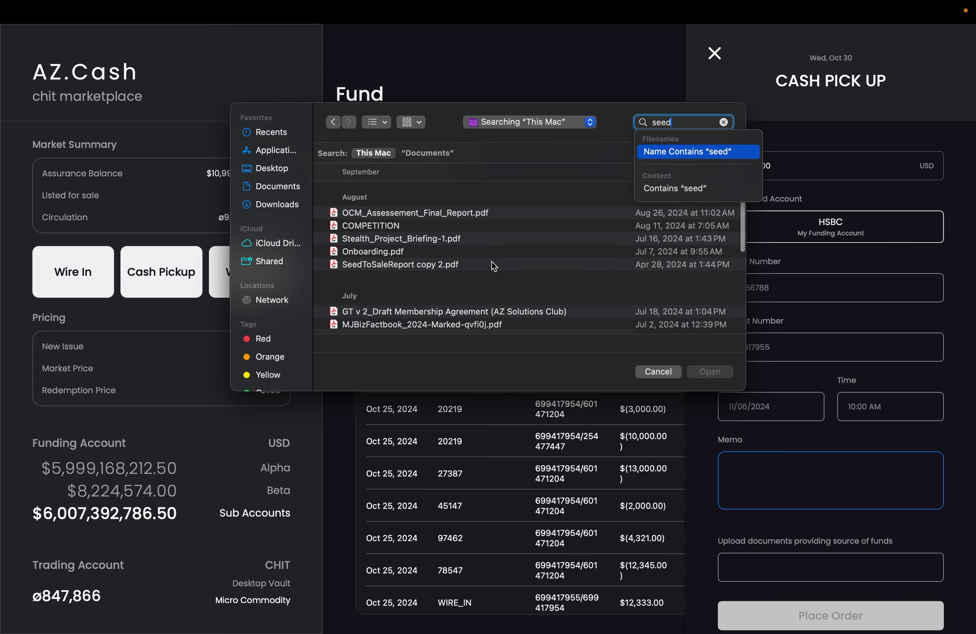
pyautogui.click(460, 269)
pyautogui.click(709, 372)
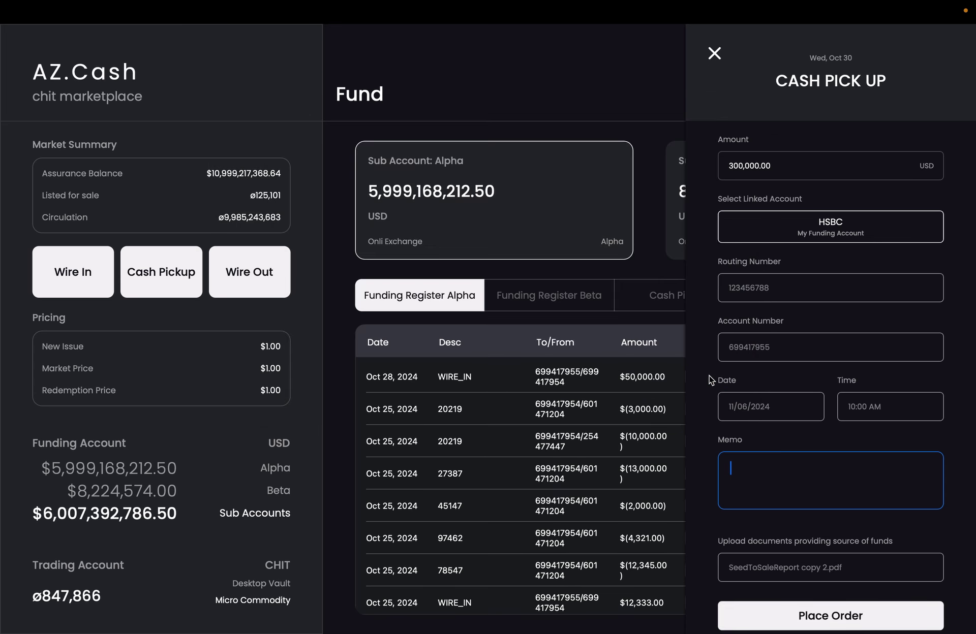
# Place and confirm the cash pickup order, and display the register of cash pickups
pyautogui.click(829, 617)
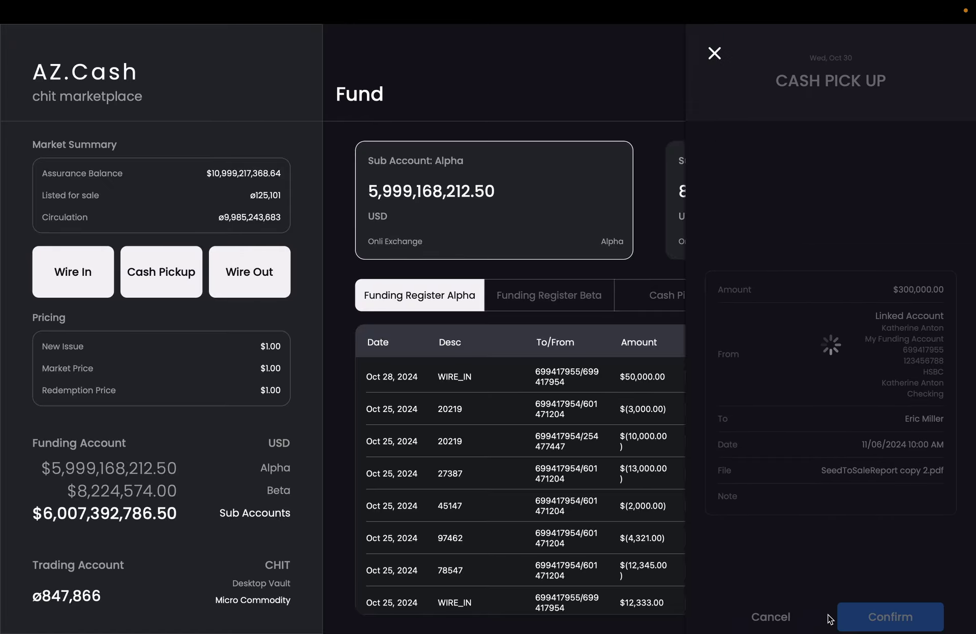
pyautogui.click(875, 626)
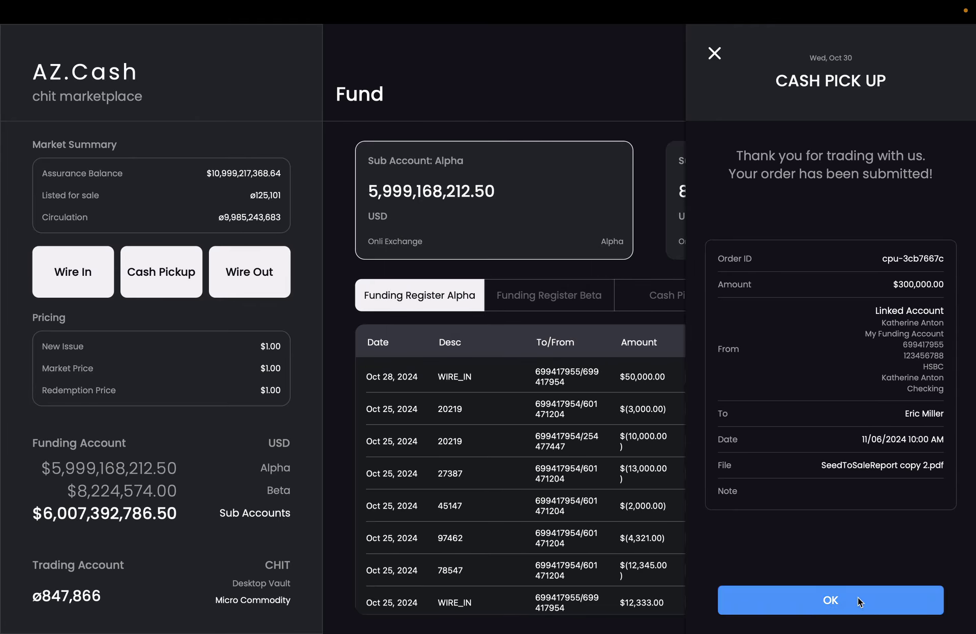
pyautogui.click(864, 599)
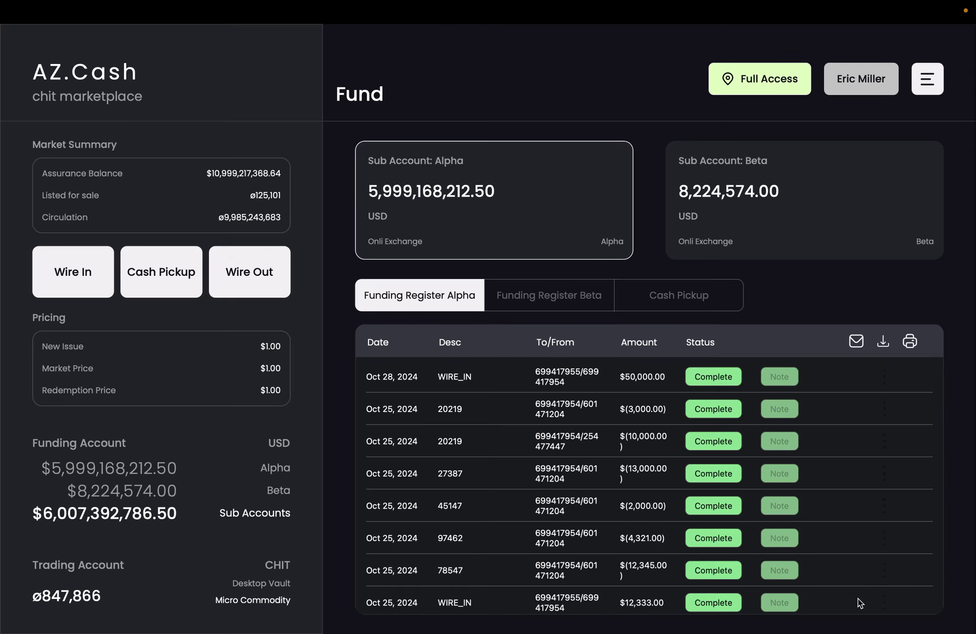
pyautogui.click(680, 302)
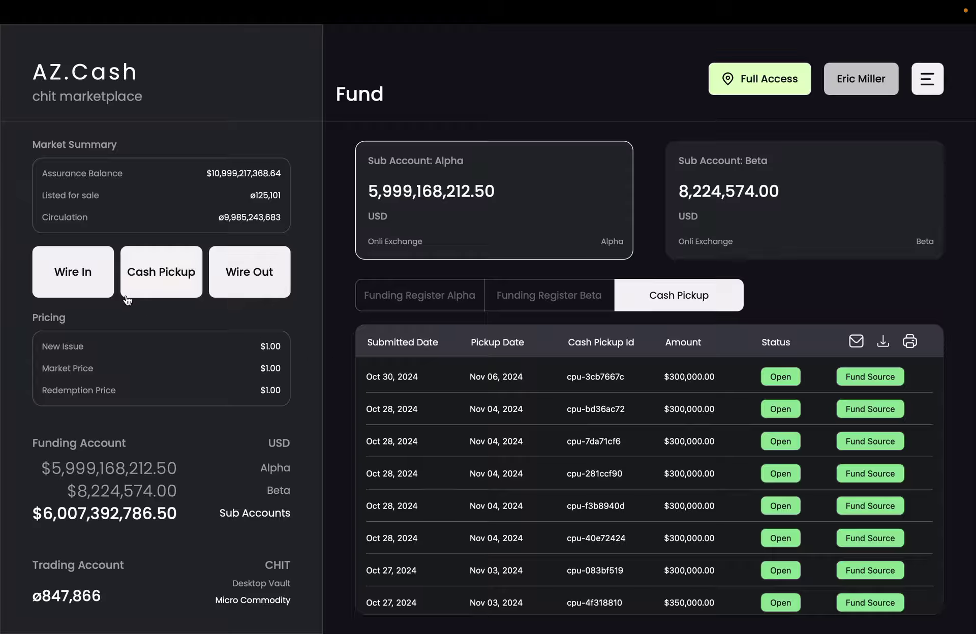
# View the Wire In and Wire Out order forms, closing each one without placing an order
pyautogui.click(87, 280)
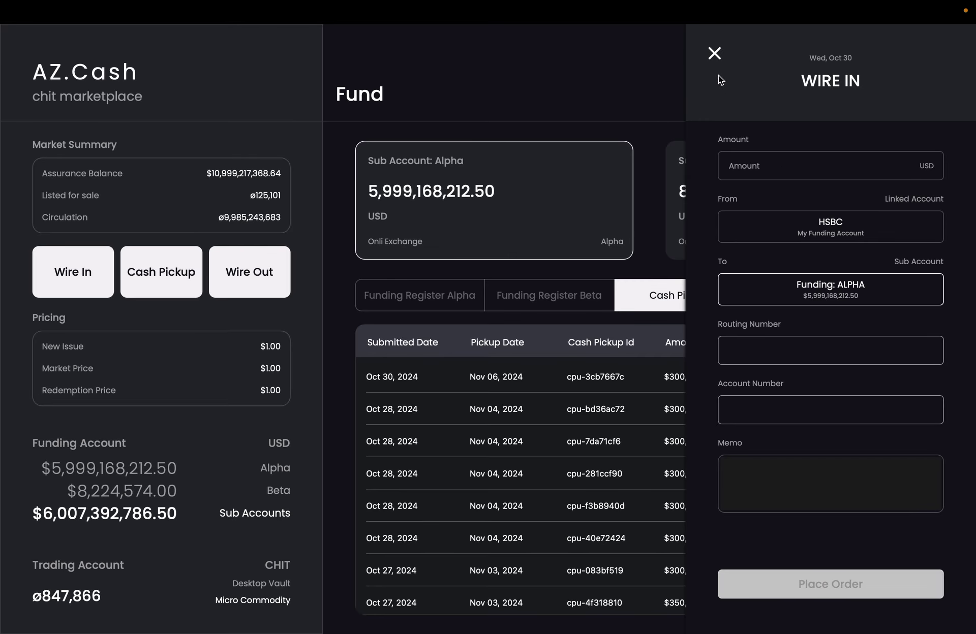
pyautogui.click(714, 52)
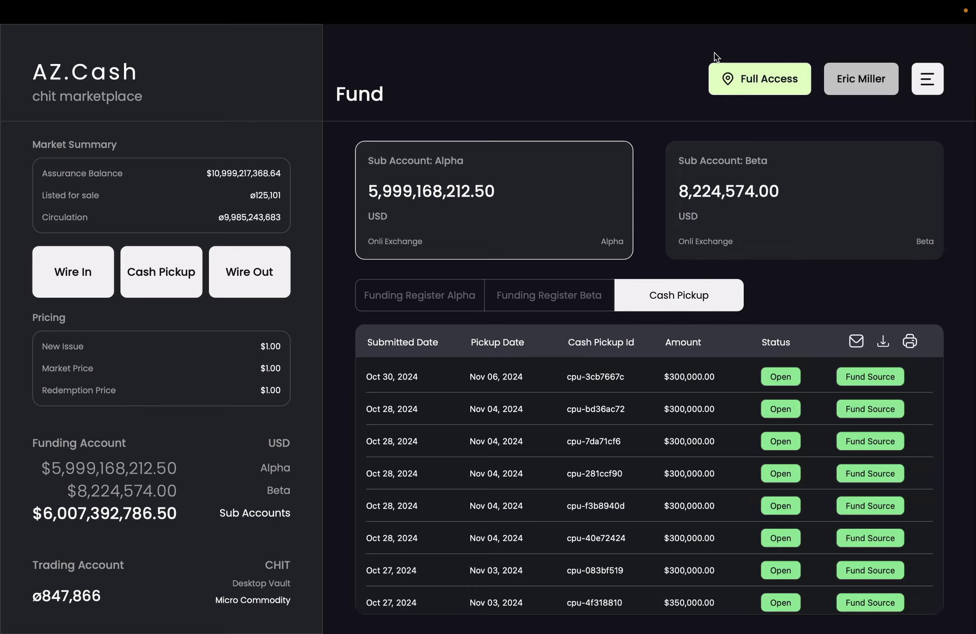
pyautogui.click(257, 280)
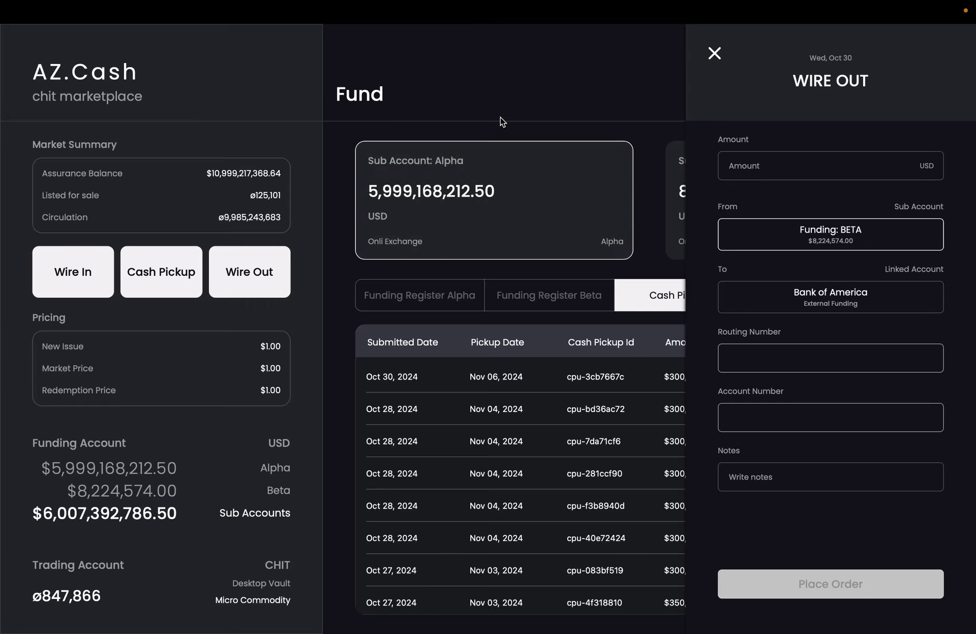
pyautogui.click(711, 57)
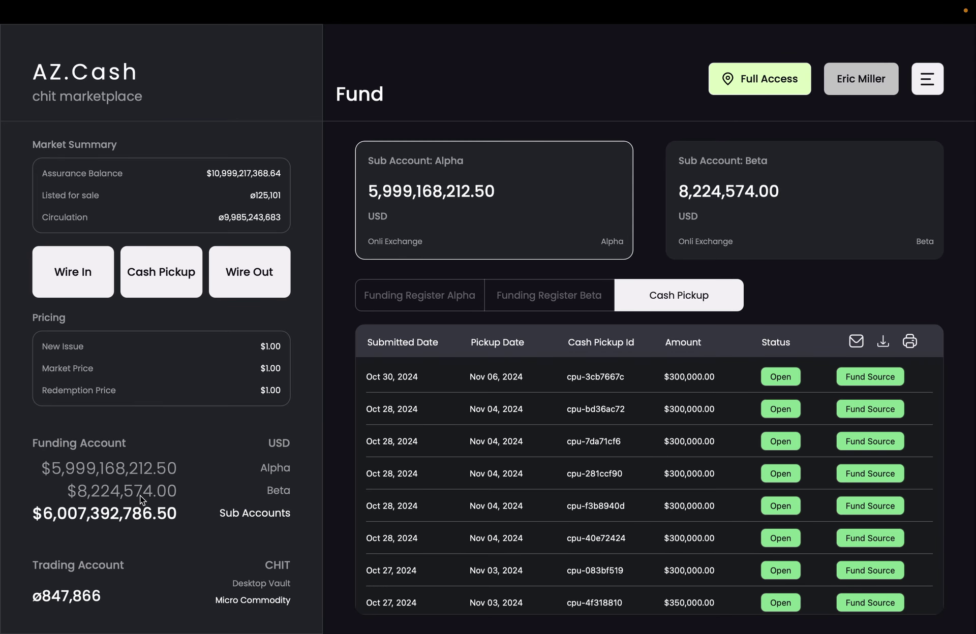
# Return to the Trading Dashboard and fill in an XFER order of ø12,000 to Harvest Corp
pyautogui.click(933, 89)
pyautogui.click(831, 199)
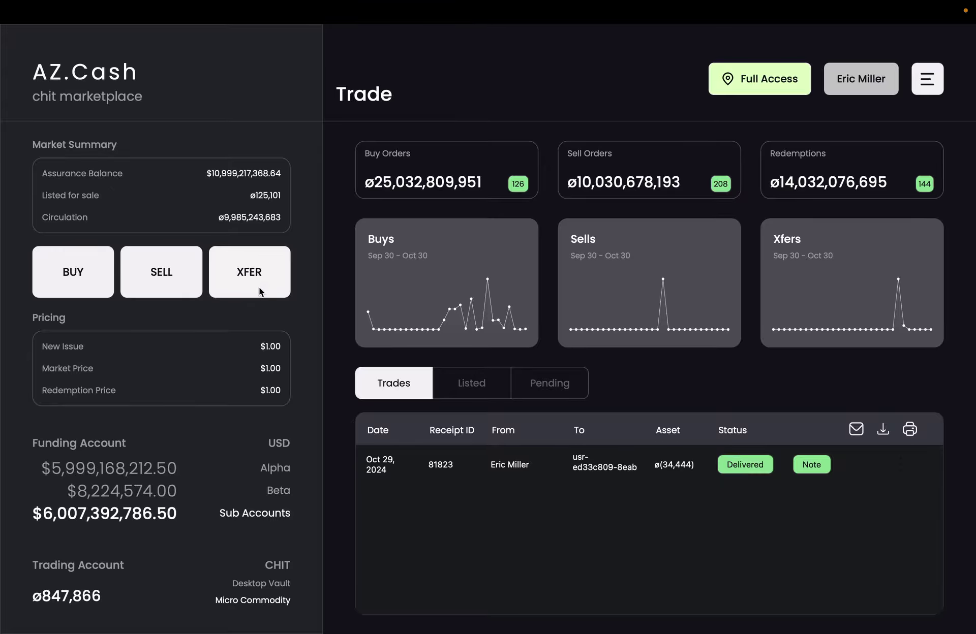
pyautogui.click(249, 276)
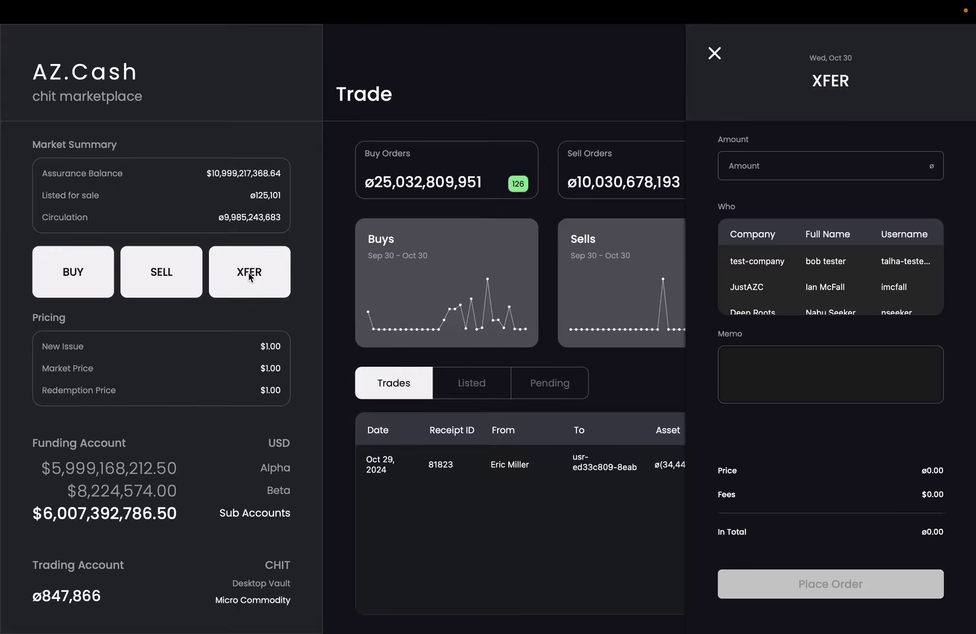
pyautogui.click(760, 167)
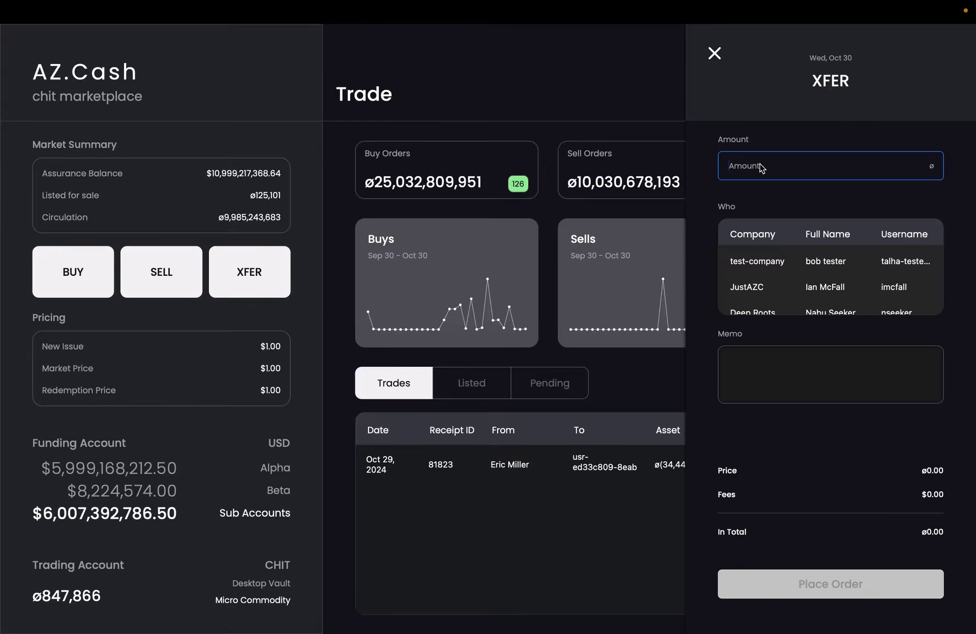
pyautogui.write('120009')
pyautogui.press('BackSpace')
pyautogui.scroll(-5, 774, 305)
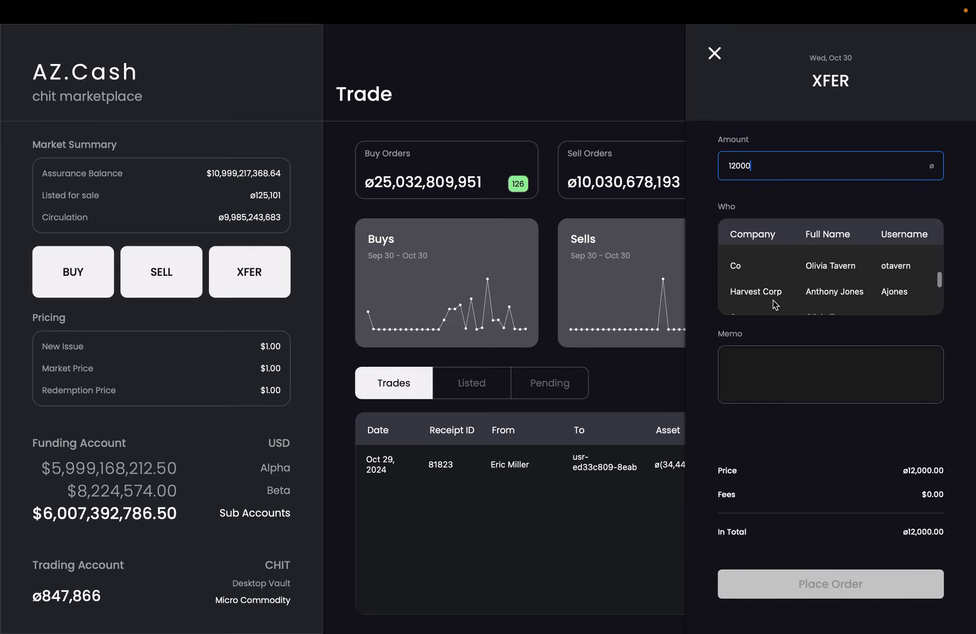
pyautogui.click(769, 285)
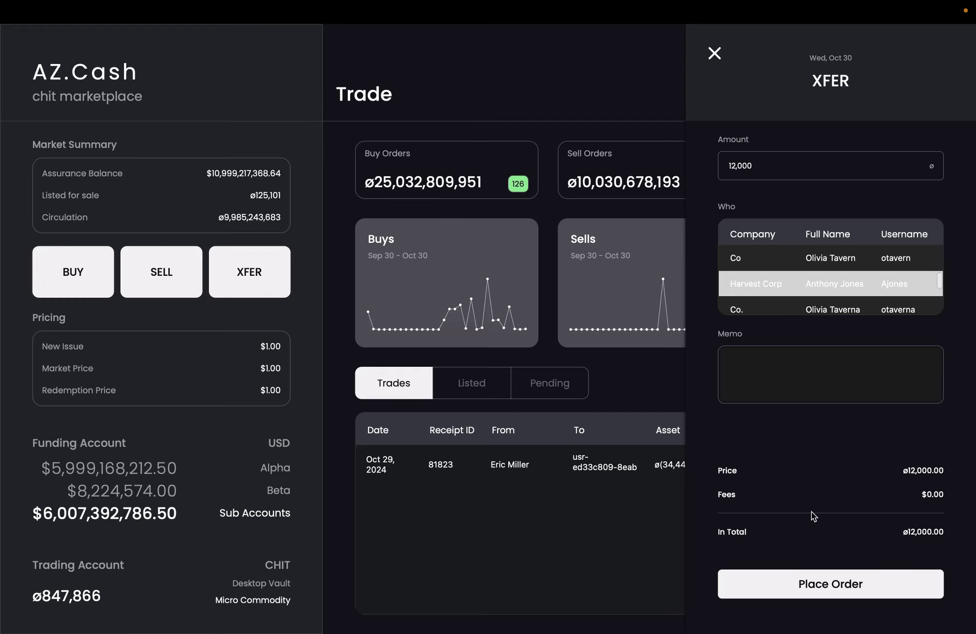
# Place the transfer order, authorize the movement of assets and dismiss the order receipt
pyautogui.click(826, 585)
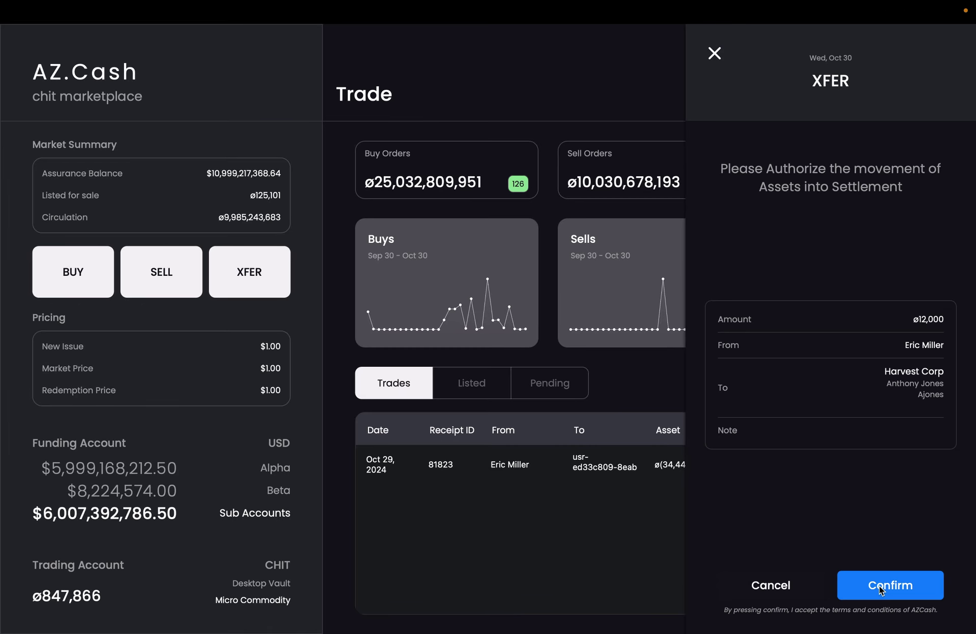
pyautogui.click(881, 590)
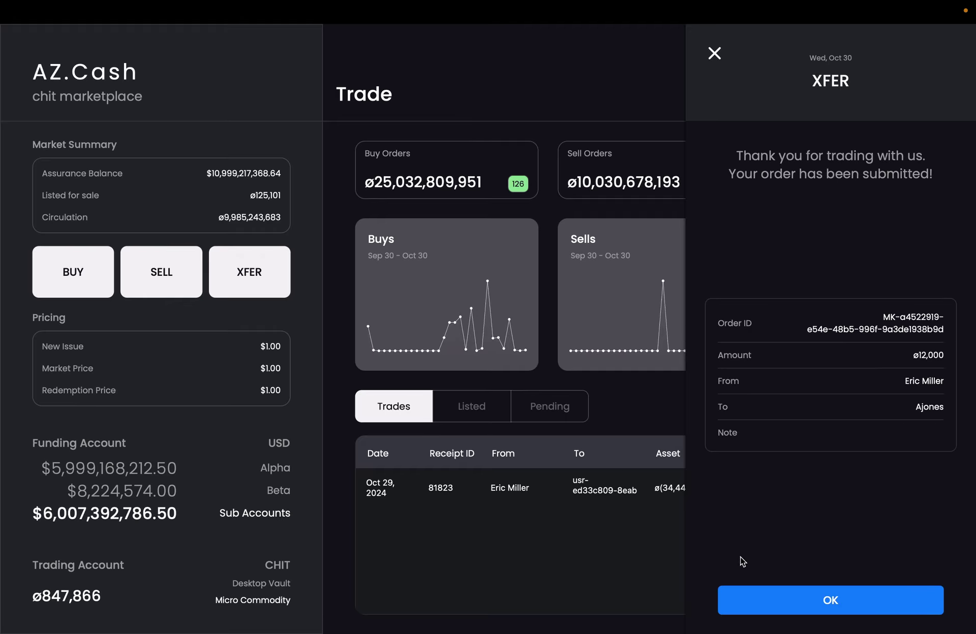
pyautogui.click(751, 592)
# Examine the new transfer and its management options among the pending orders, and check the completed trades
pyautogui.click(544, 407)
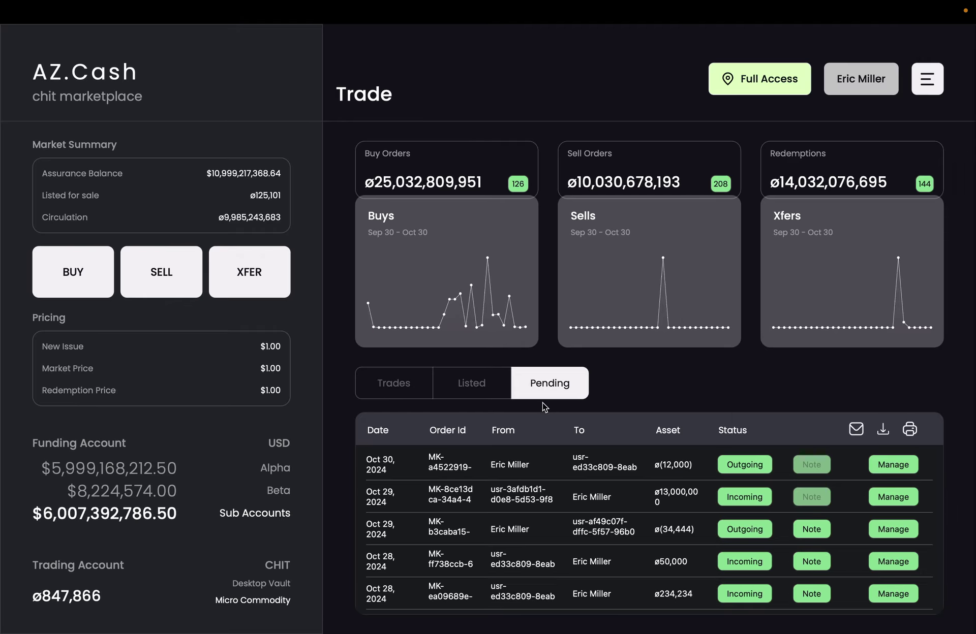
pyautogui.click(892, 465)
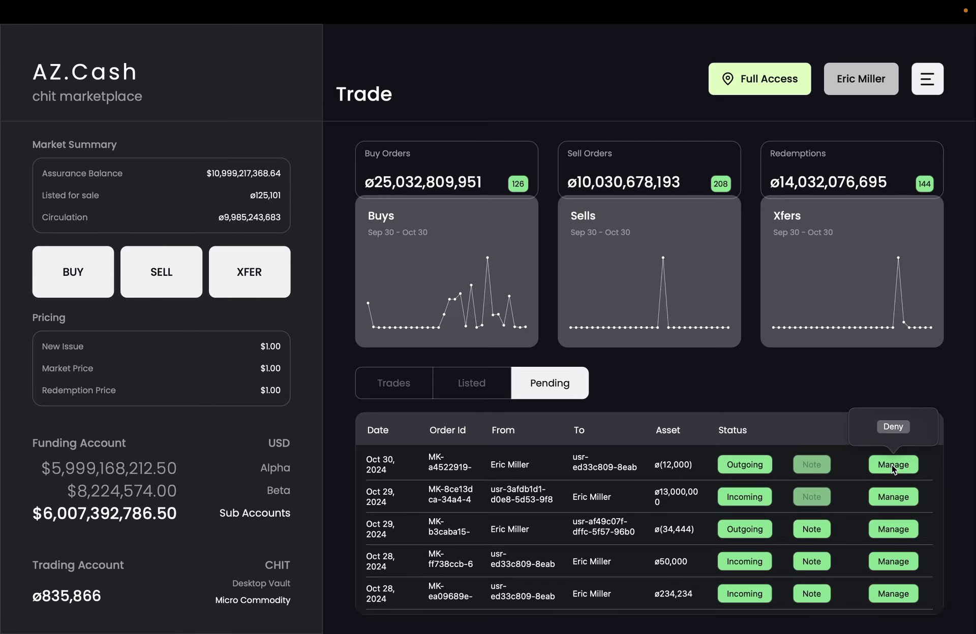
pyautogui.click(778, 407)
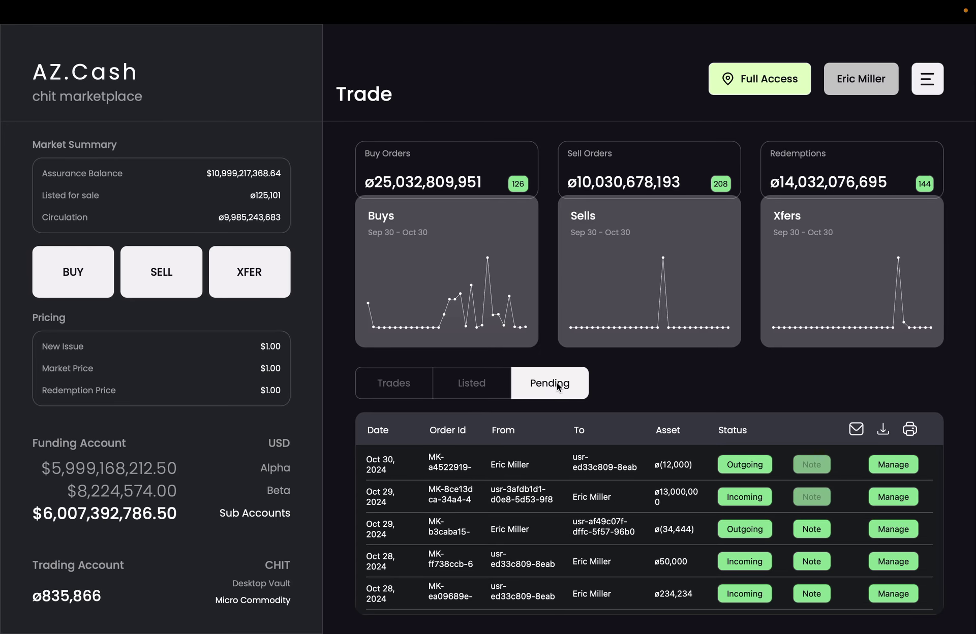
pyautogui.click(402, 385)
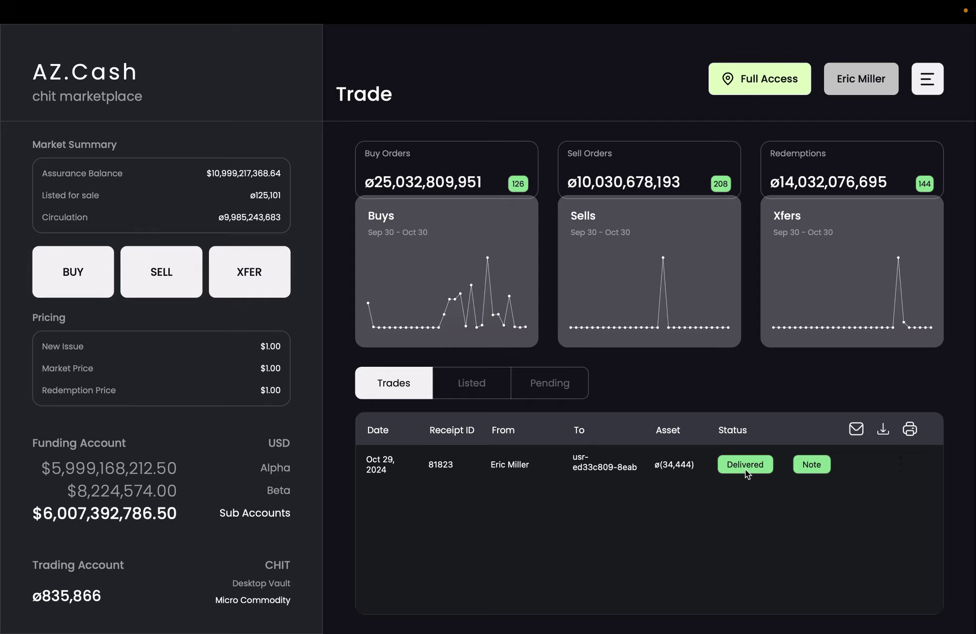
# Place and confirm a sell order of ø50,000 to Redeem, with proceeds going to Funding: BETA
pyautogui.click(165, 280)
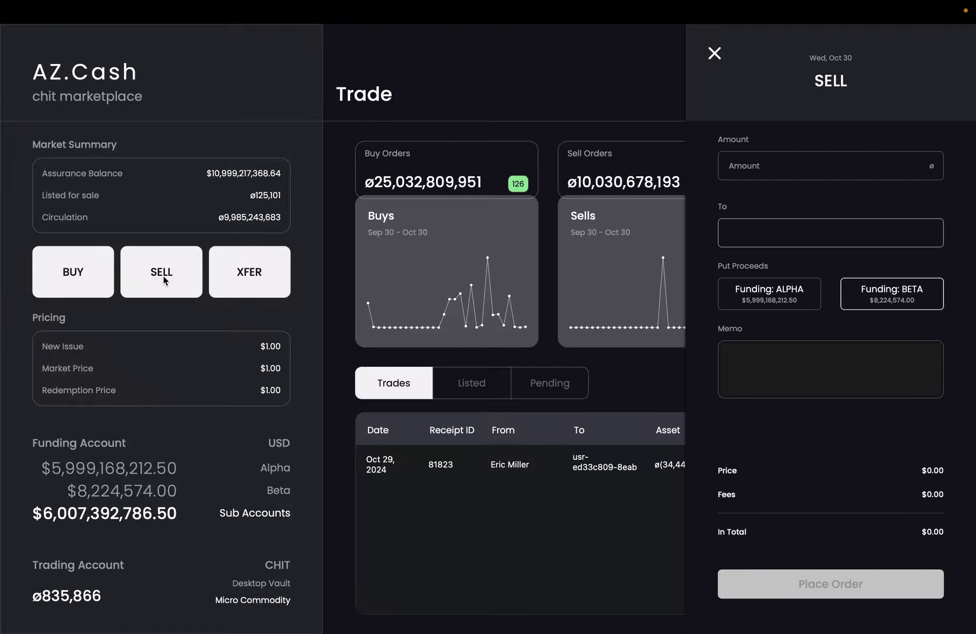
pyautogui.click(828, 169)
pyautogui.write('5')
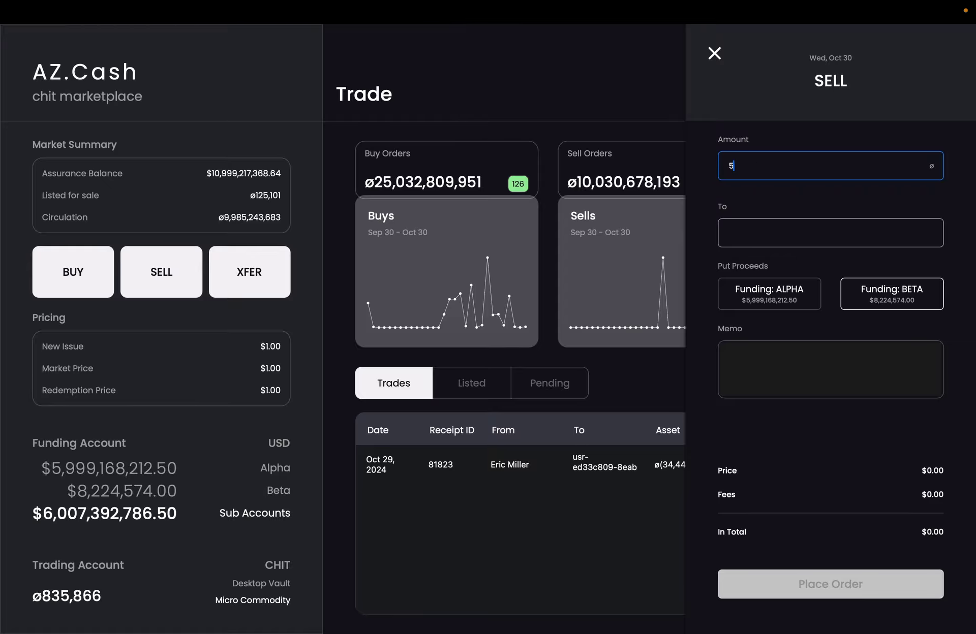
pyautogui.write('0000')
pyautogui.moveTo(799, 230)
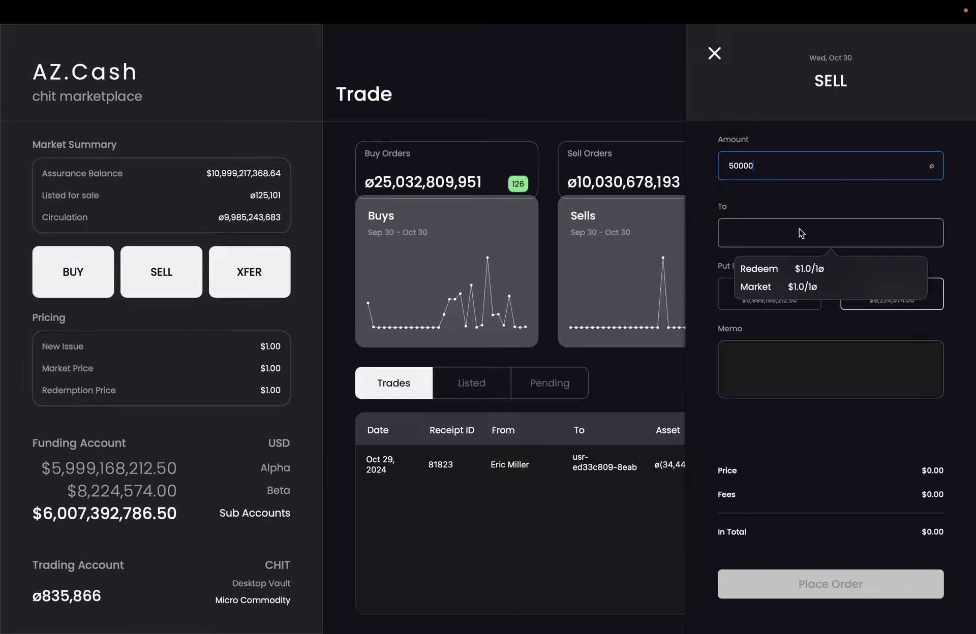
pyautogui.click(773, 271)
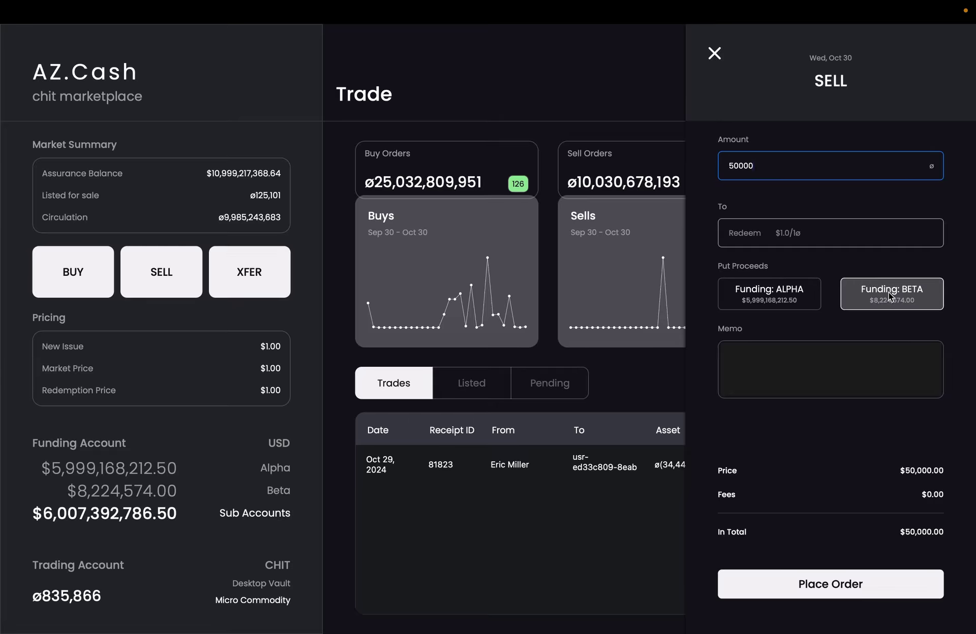
pyautogui.click(829, 586)
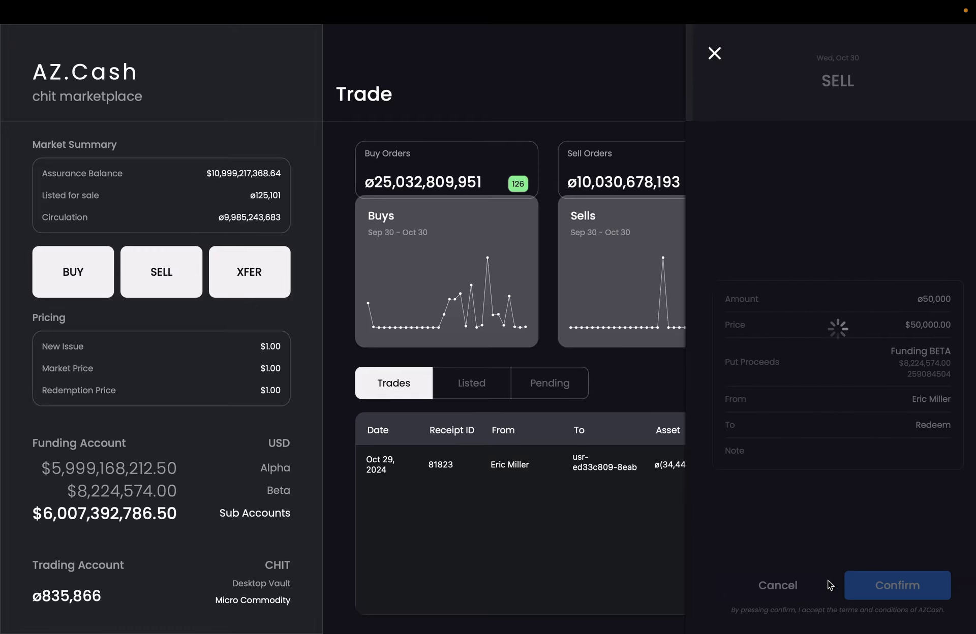
pyautogui.click(876, 583)
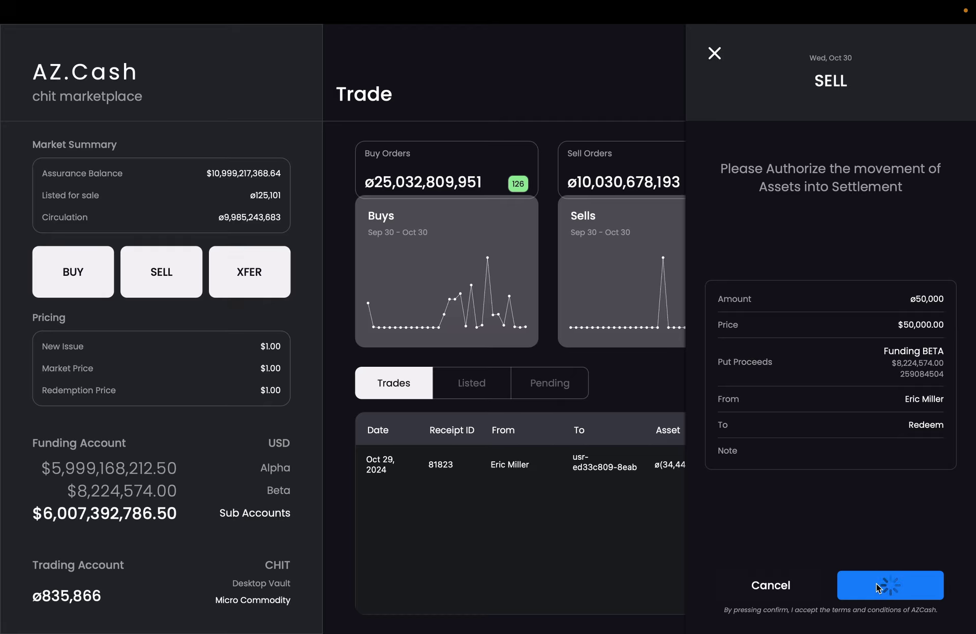
# Finish authorizing the ø50,000 redemption, dismiss its receipt and switch to the Fund dashboard
pyautogui.click(876, 592)
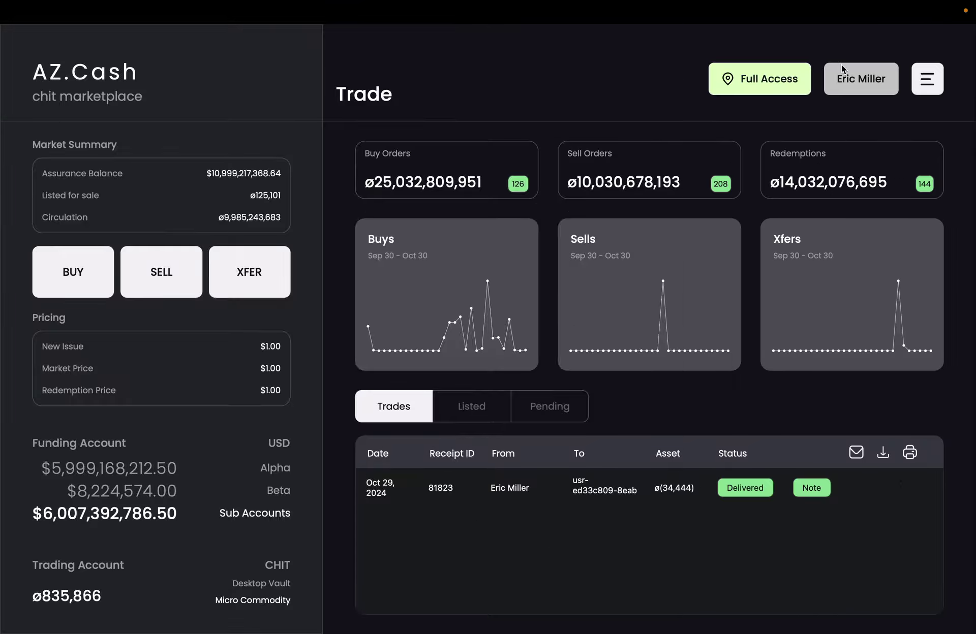
pyautogui.click(927, 79)
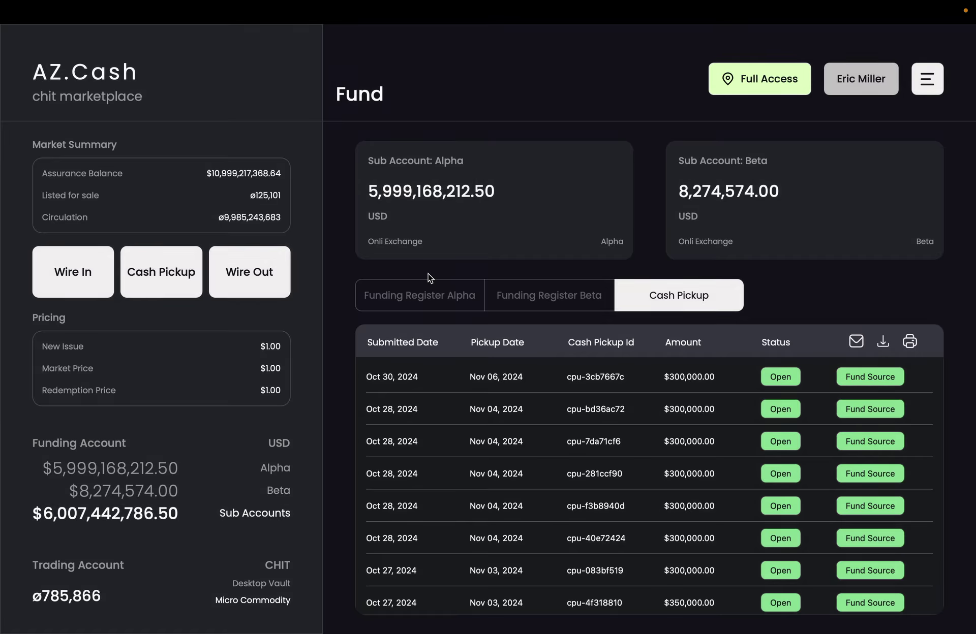
# Fill in a Wire Out order of $50,000 from Funding: BETA to the linked Bank of America account
pyautogui.click(254, 277)
pyautogui.click(793, 158)
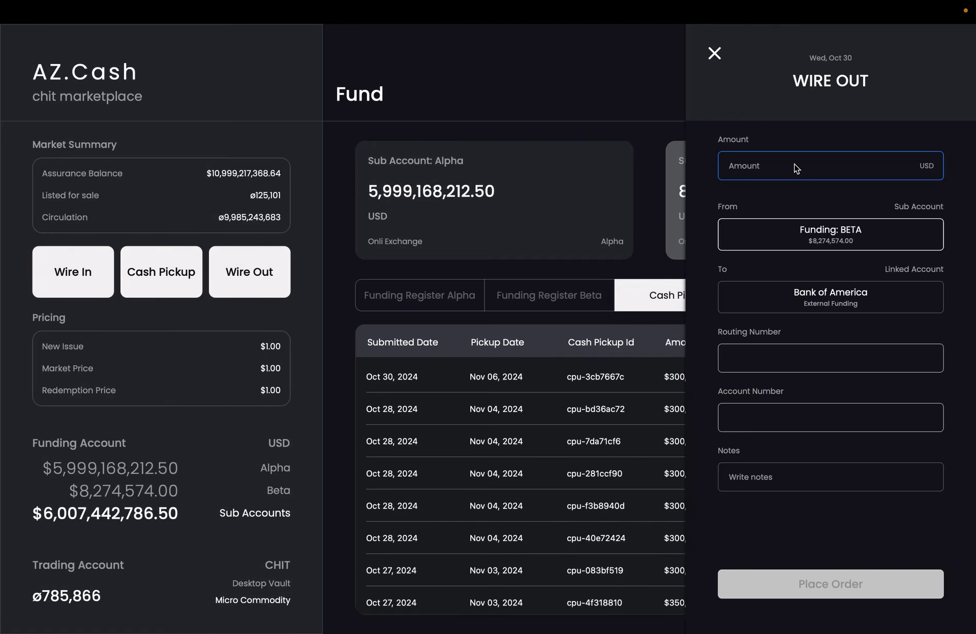
pyautogui.write('50000')
pyautogui.click(839, 293)
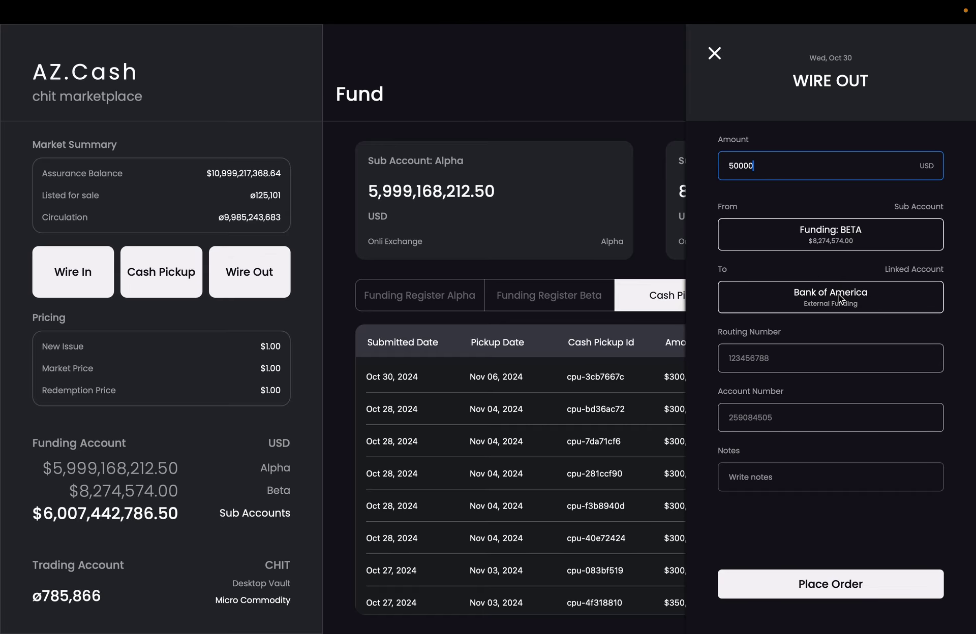
# Place and confirm the Wire Out order, and dismiss the order receipt
pyautogui.click(830, 582)
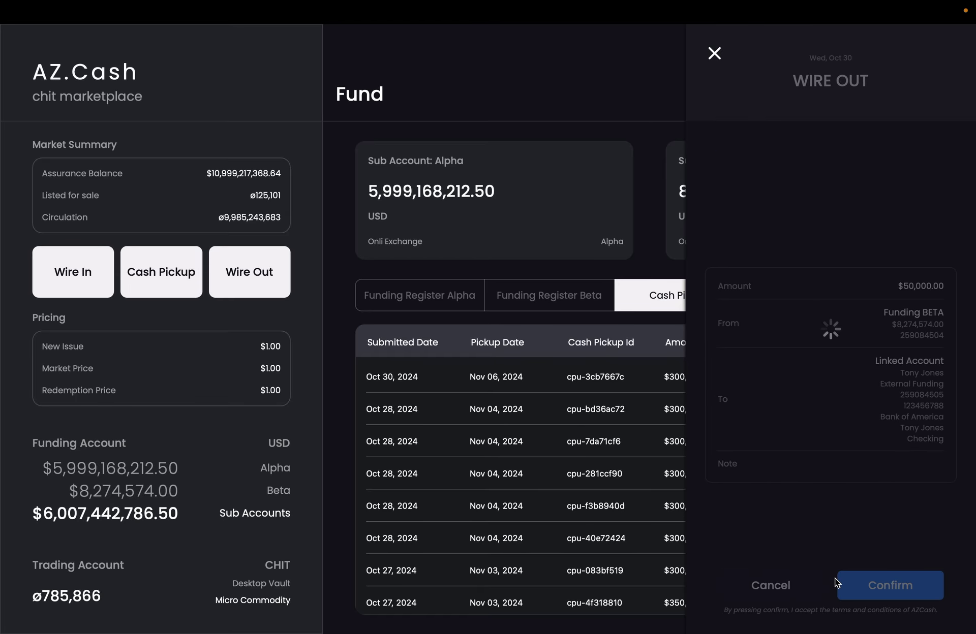
pyautogui.click(880, 585)
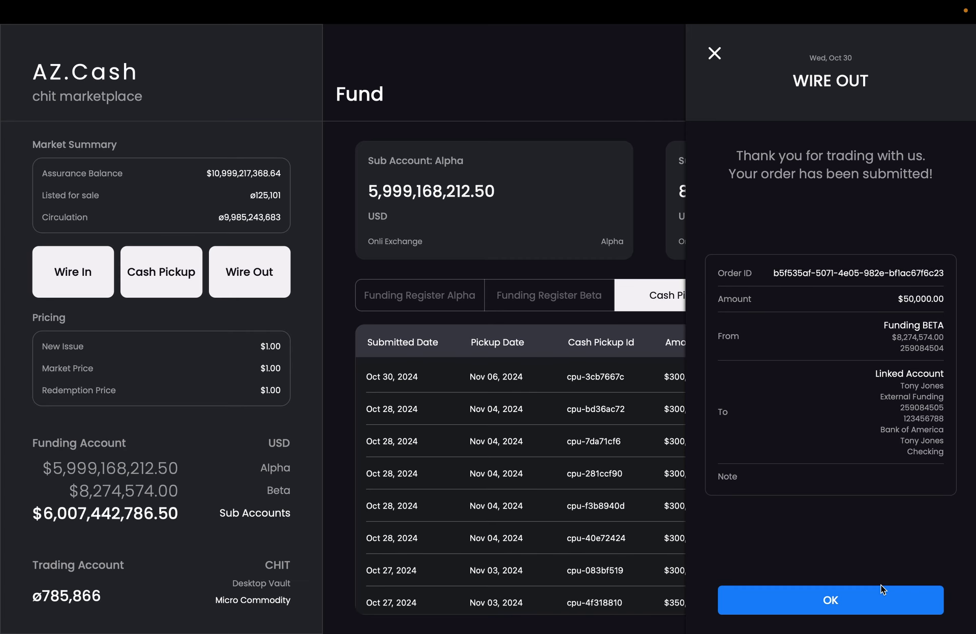
pyautogui.click(880, 584)
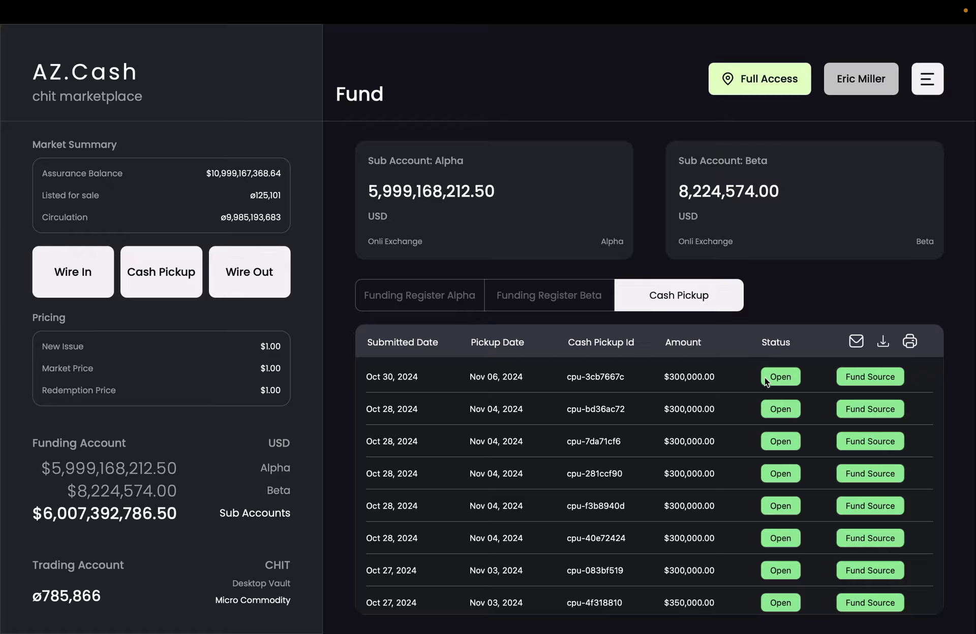
# Review the cash pickup history down to its oldest entries and the Alpha and Beta funding registers
pyautogui.scroll(-10, 758, 521)
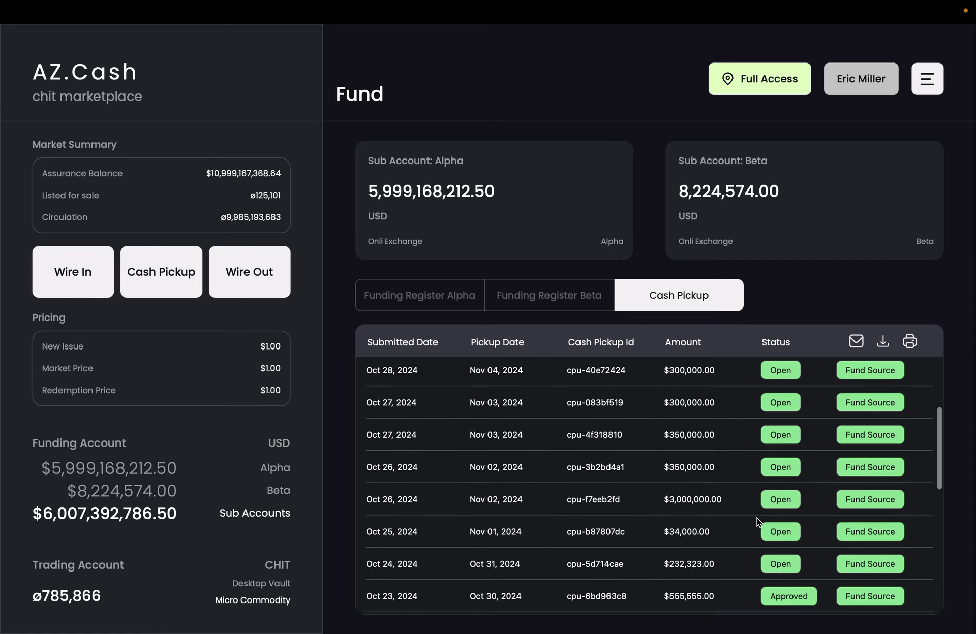
pyautogui.scroll(-5, 758, 522)
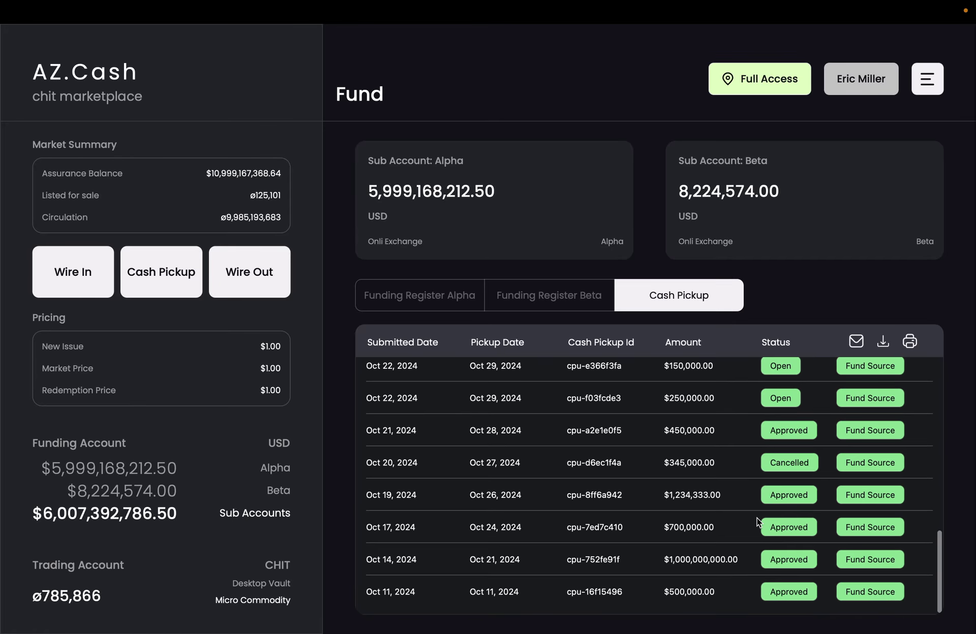
pyautogui.click(444, 302)
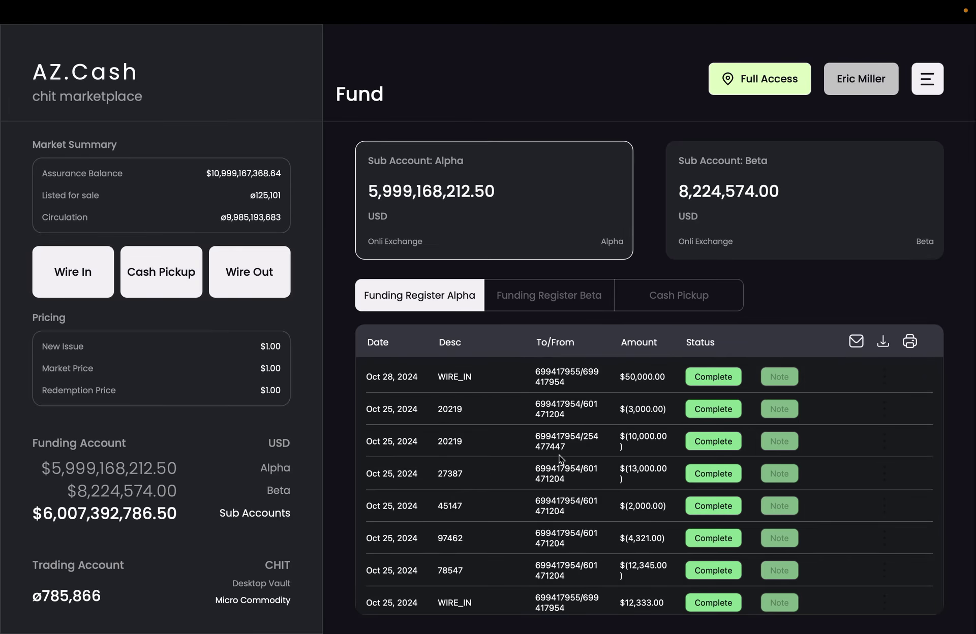
pyautogui.click(552, 301)
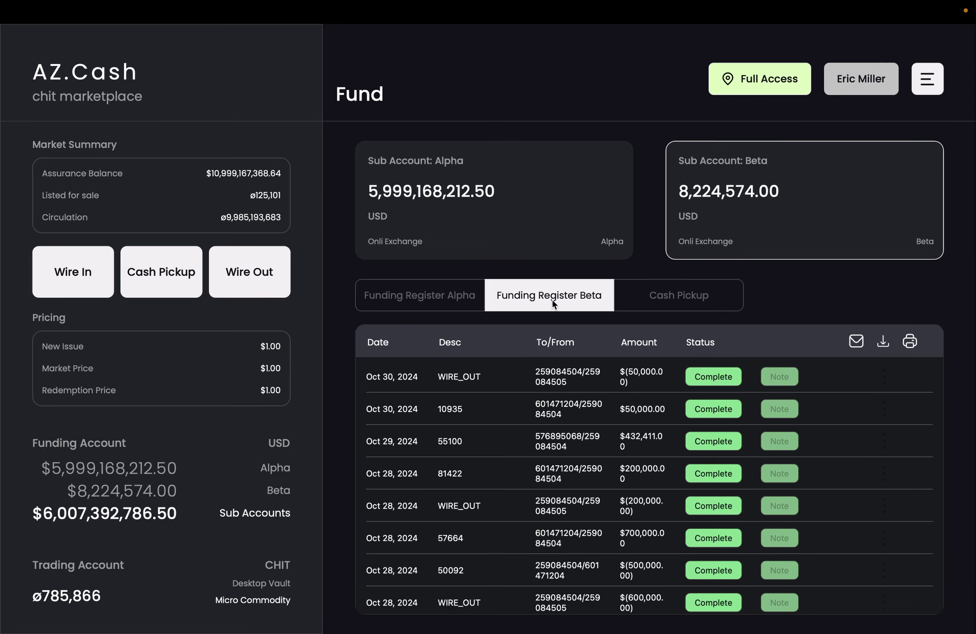